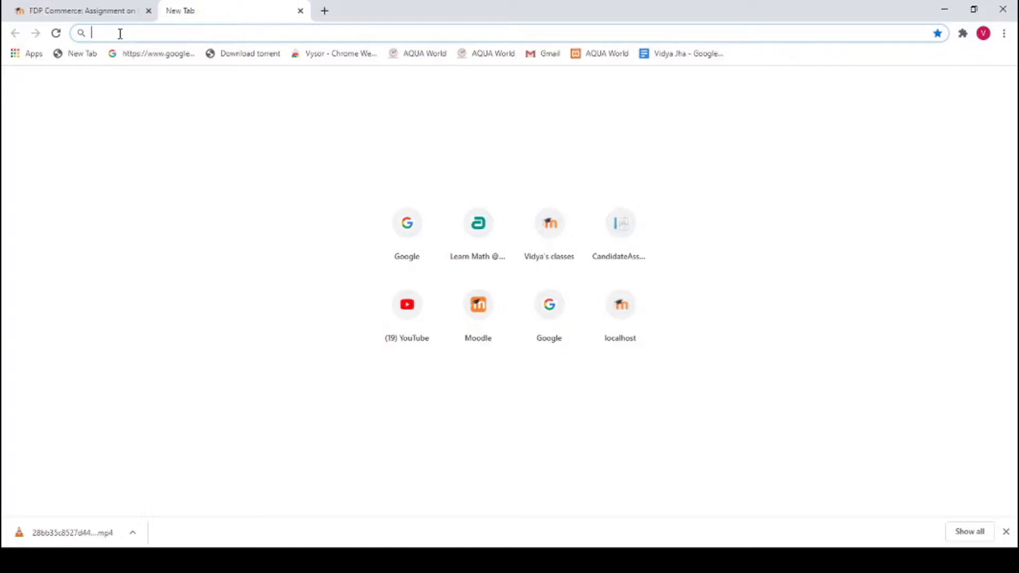
{"action": "type", "text": "goog"}
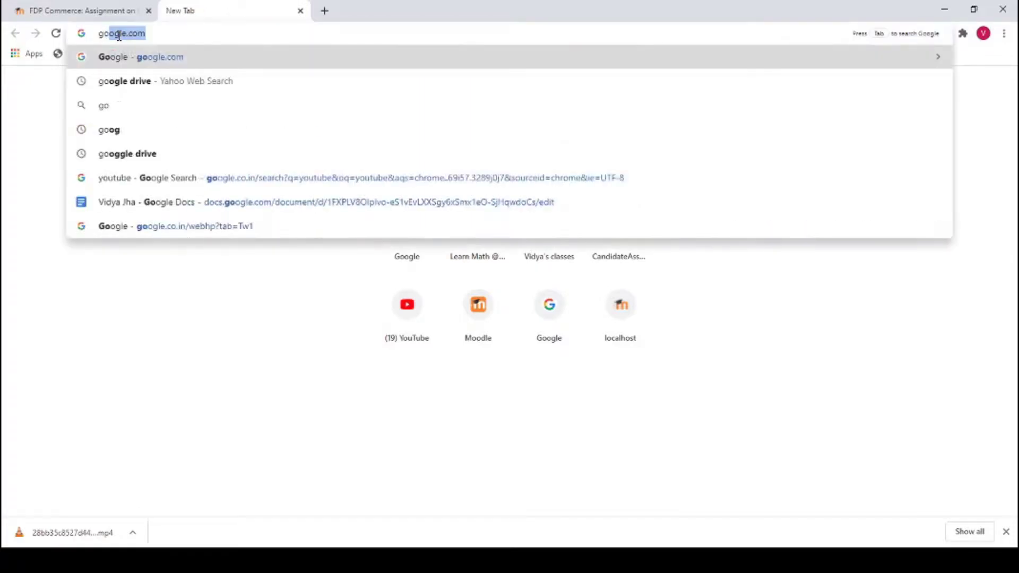
{"action": "type", "text": "l"}
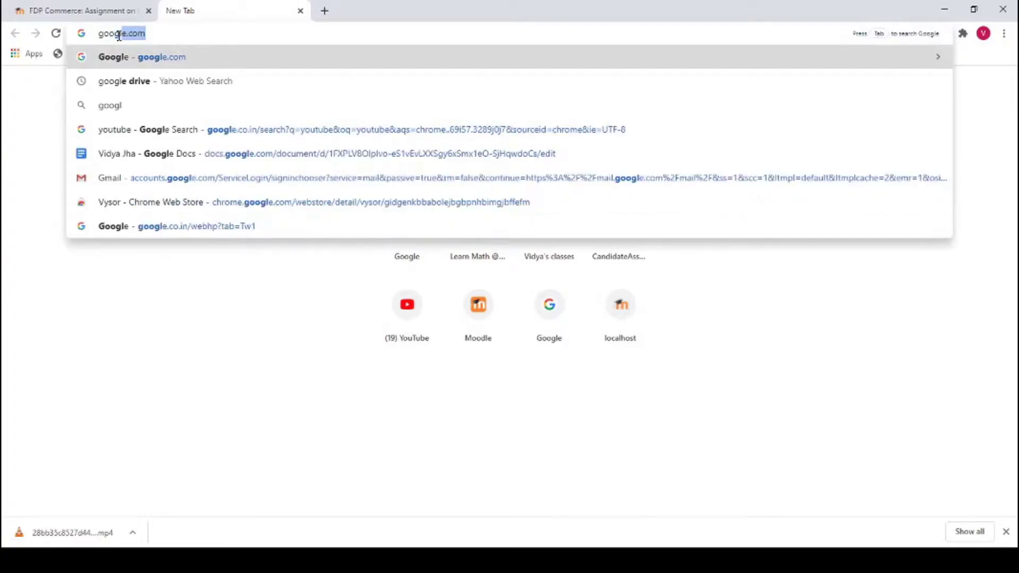
{"action": "type", "text": "e"}
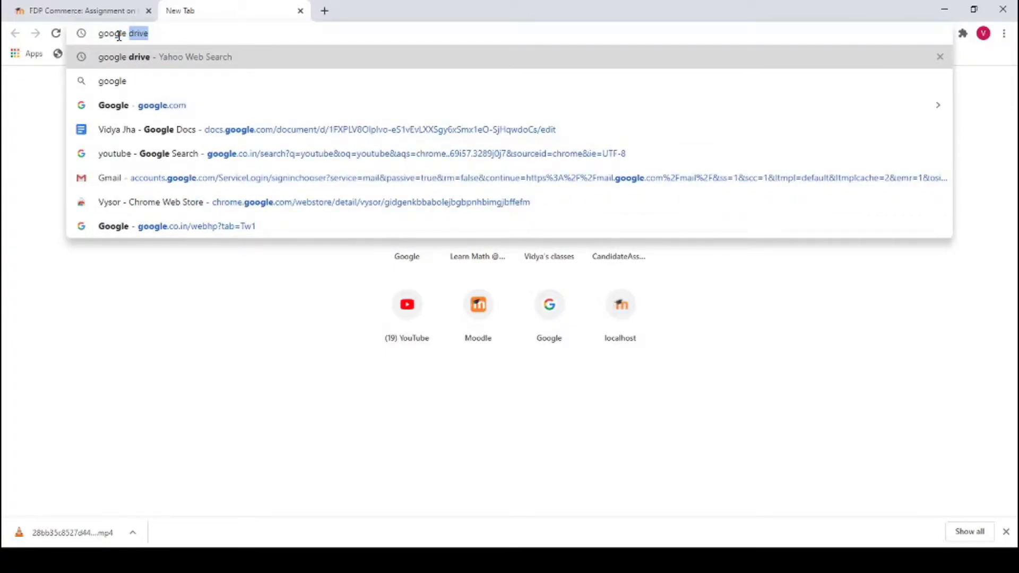
{"action": "type", "text": " driv"}
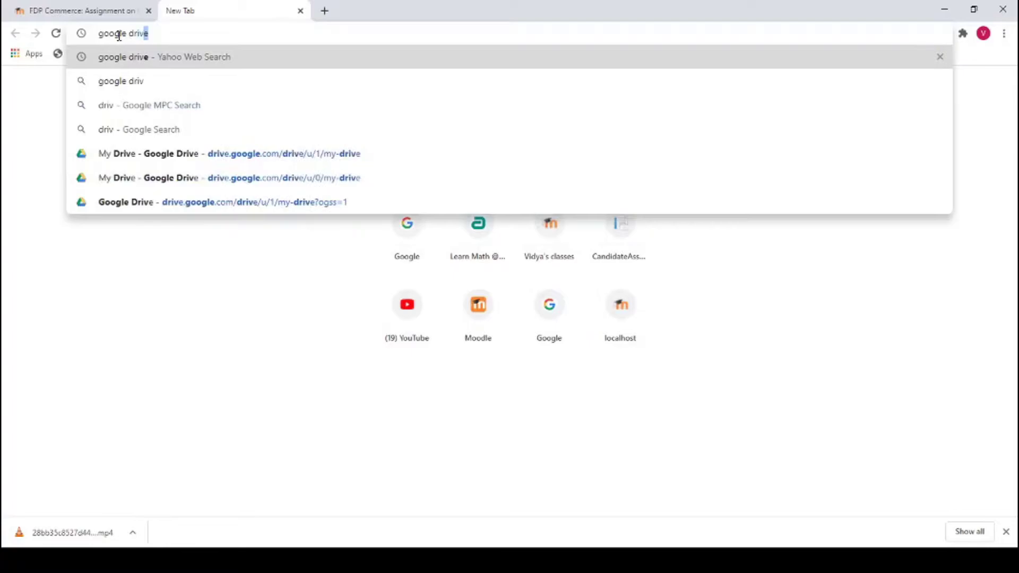
Search for 'google drive' from the address bar and open My Drive
{"action": "key", "text": "Return"}
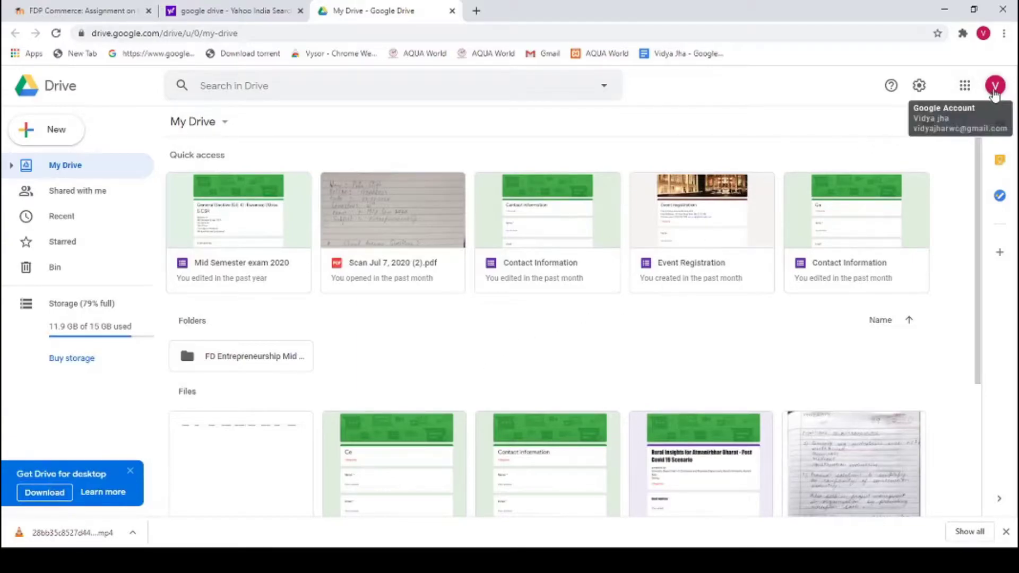
{"action": "left_click", "coordinate": [994, 88]}
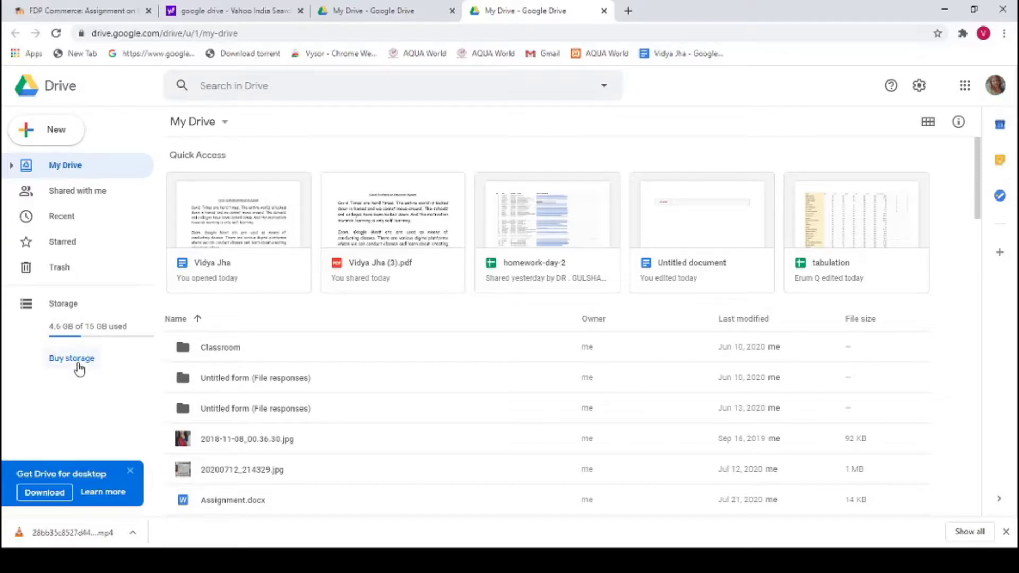
Open the New button's dropdown in My Drive, reopening it once
{"action": "left_click", "coordinate": [52, 142]}
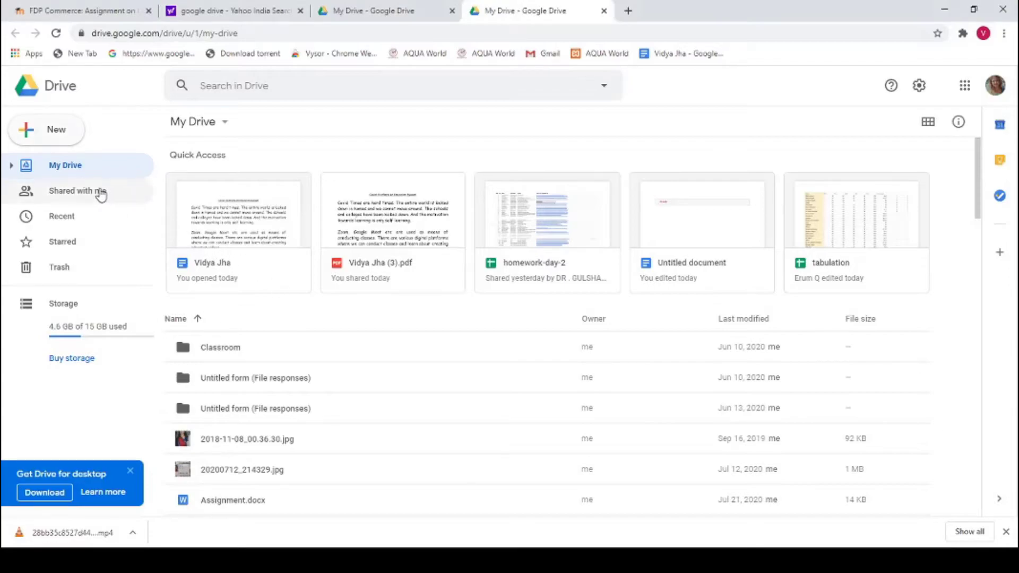
{"action": "left_click", "coordinate": [55, 141]}
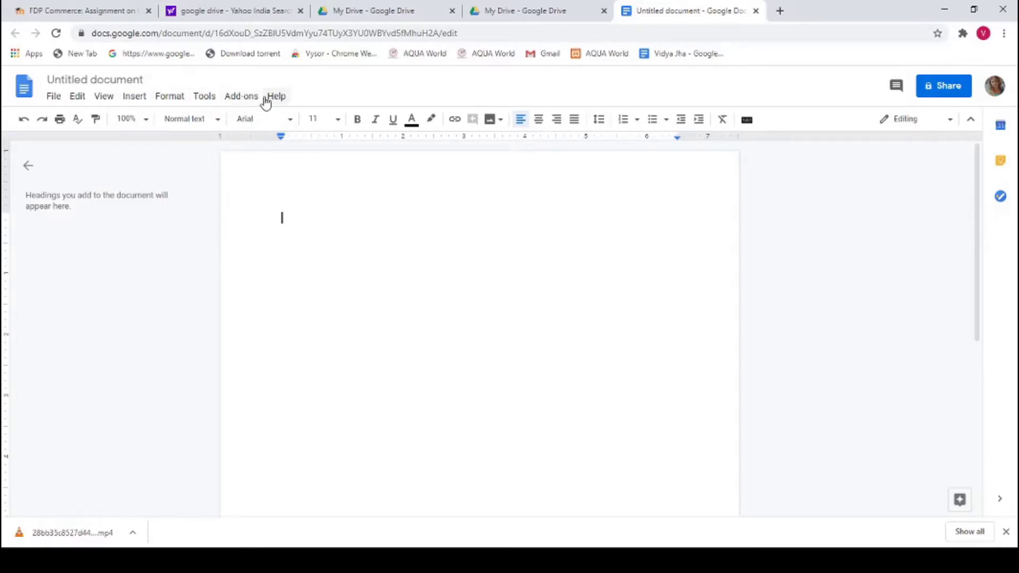
Create a blank Google Docs document and look over its File menu
{"action": "left_click", "coordinate": [54, 99]}
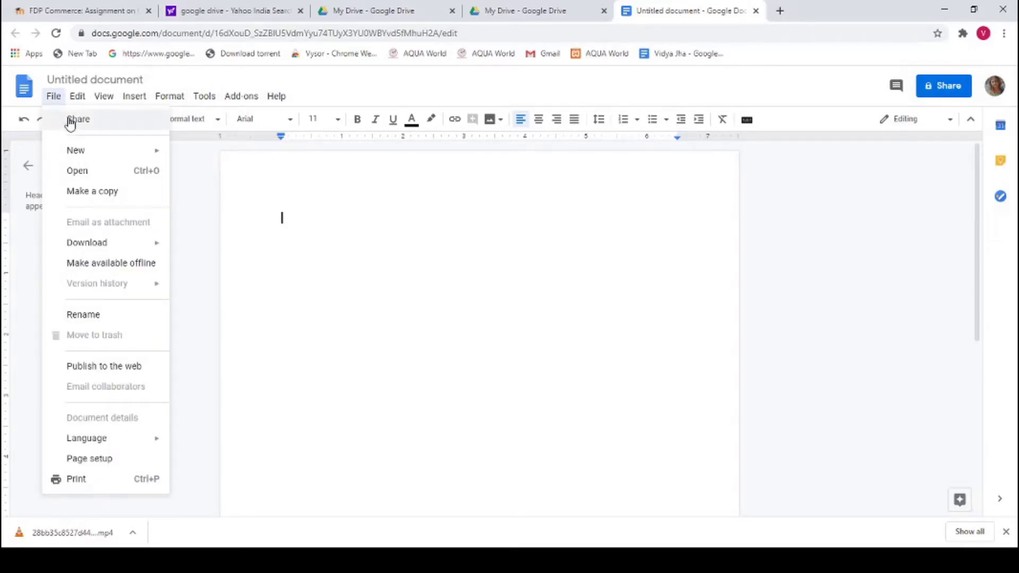
Dismiss the File menu and type 'Welcome to my class' into the page
{"action": "left_click", "coordinate": [309, 217]}
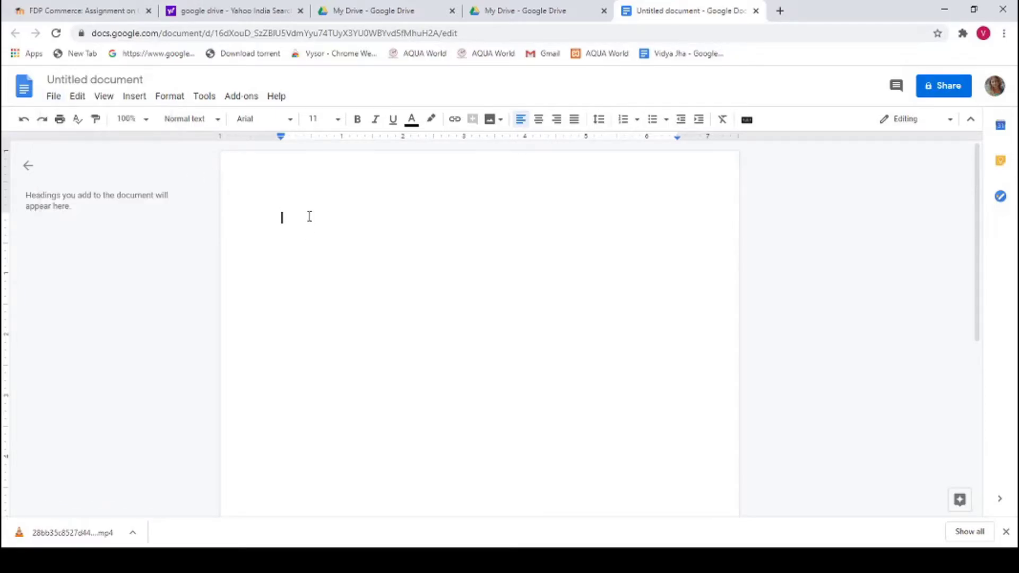
{"action": "type", "text": "W"}
{"action": "type", "text": "e"}
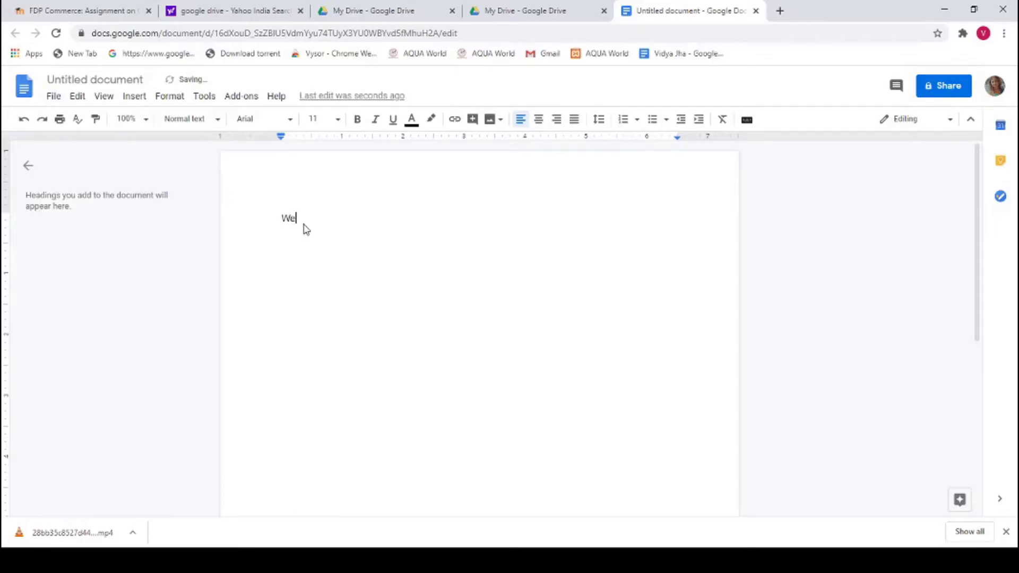
{"action": "type", "text": "lco"}
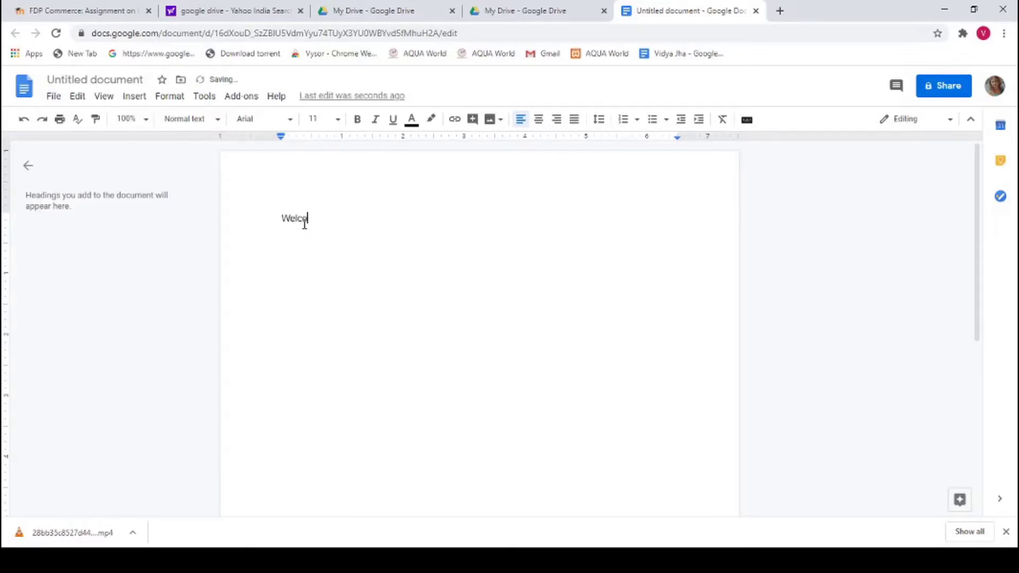
{"action": "type", "text": "me to "}
{"action": "type", "text": "my c"}
{"action": "type", "text": "lass"}
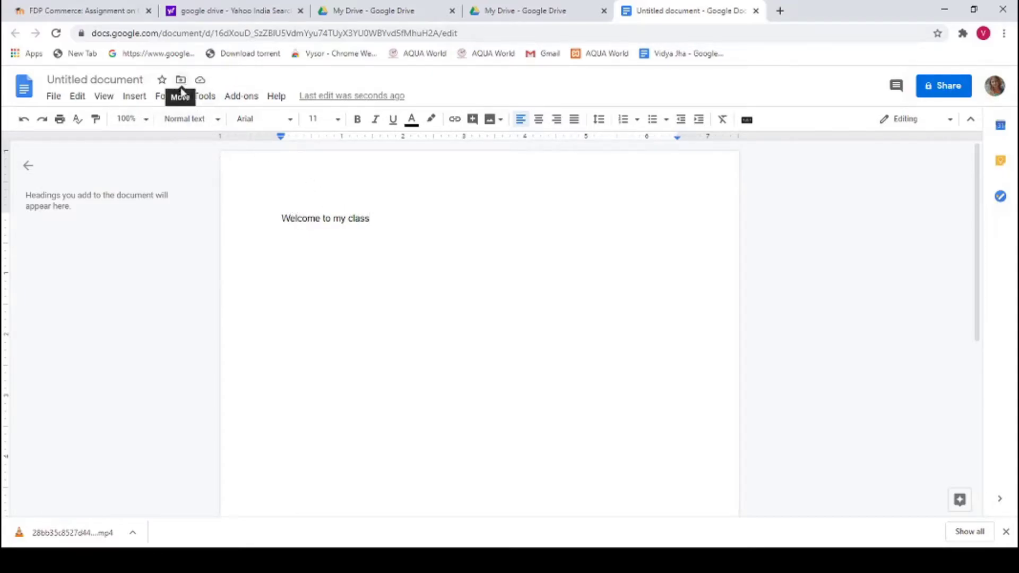
{"action": "left_click", "coordinate": [142, 82]}
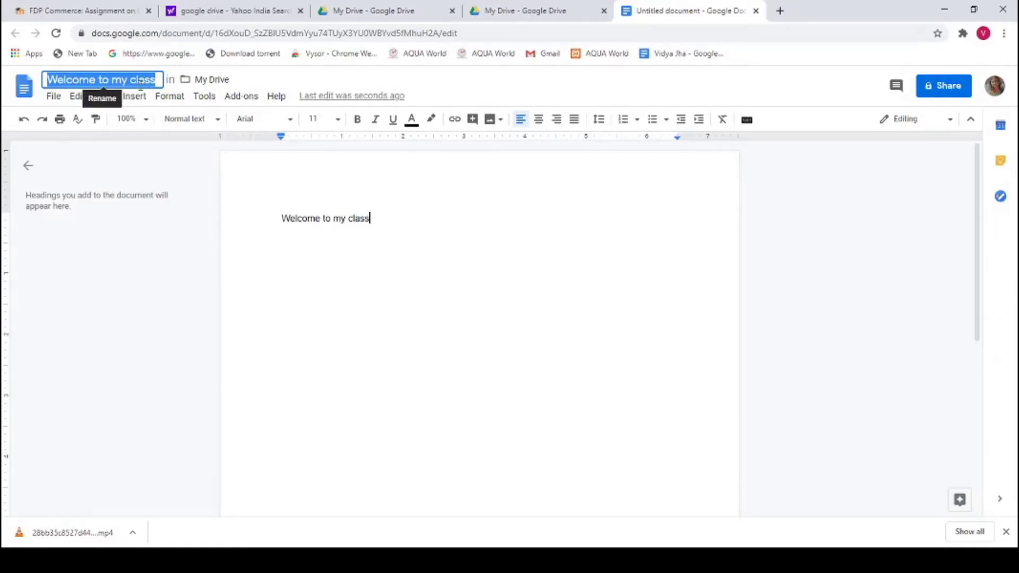
Rename the document 'acv. hello' and add '. hi' after the sentence
{"action": "key", "text": "BackSpace"}
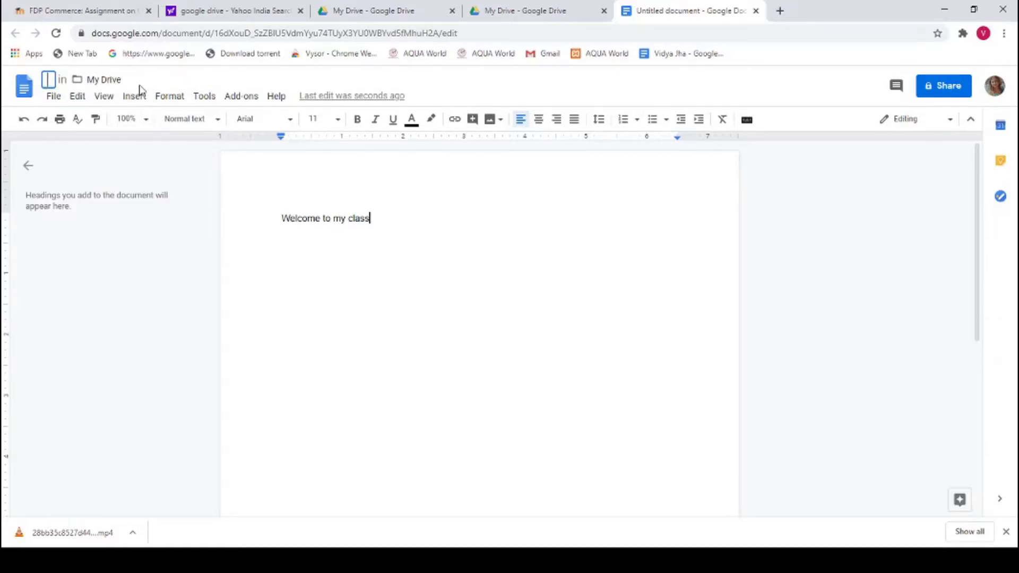
{"action": "type", "text": "acv"}
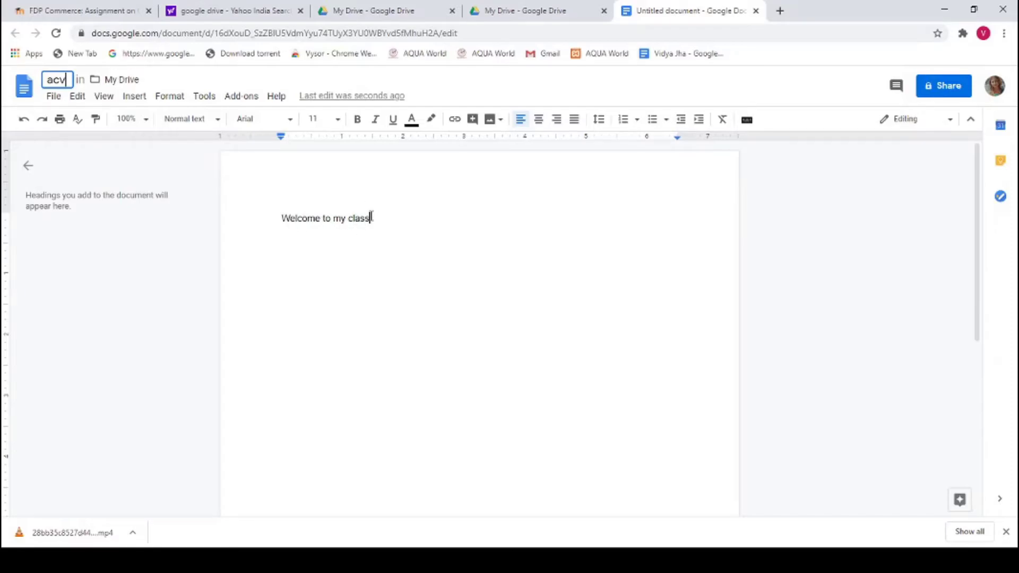
{"action": "type", "text": ". h"}
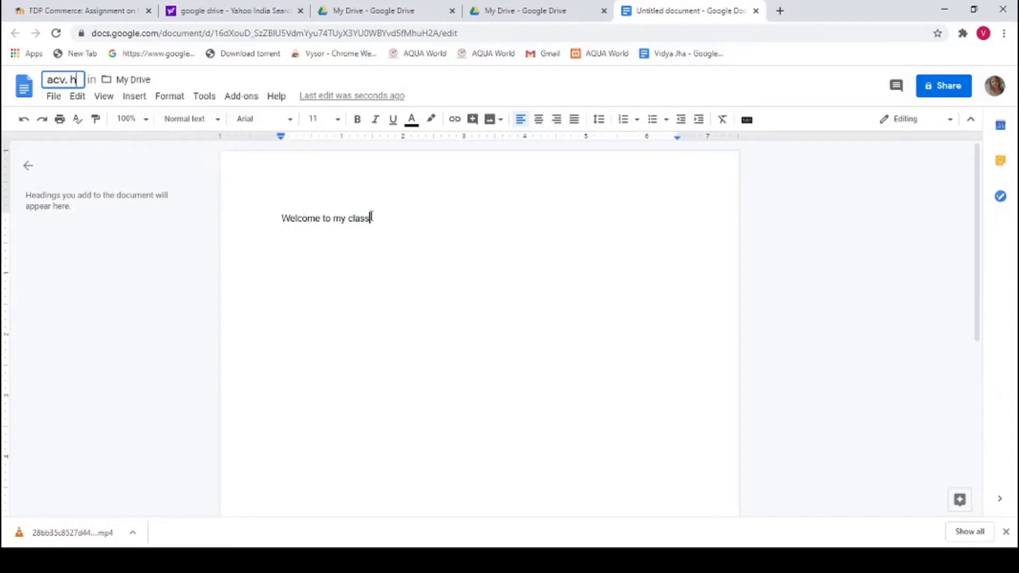
{"action": "type", "text": "ello"}
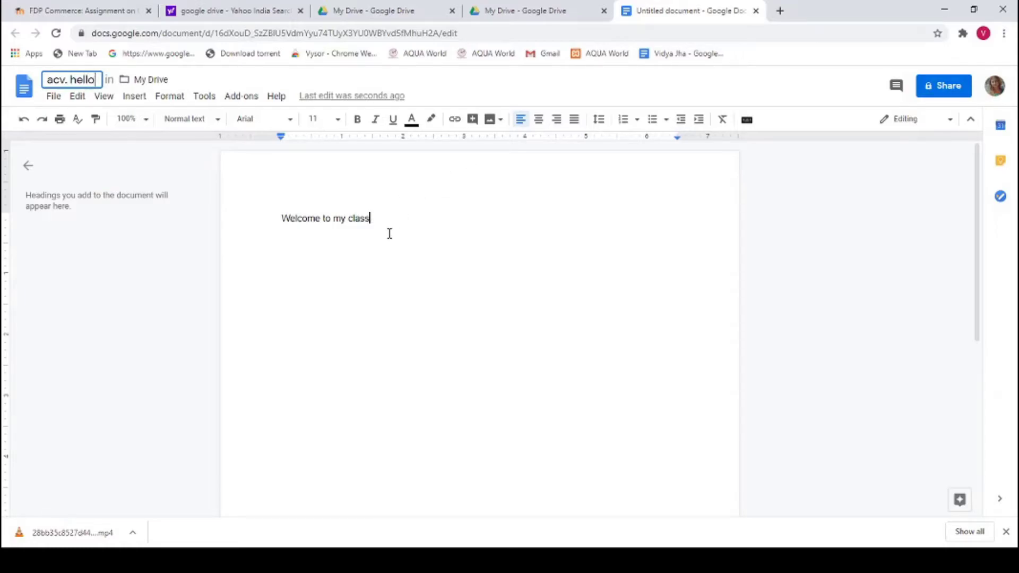
{"action": "left_click", "coordinate": [391, 219]}
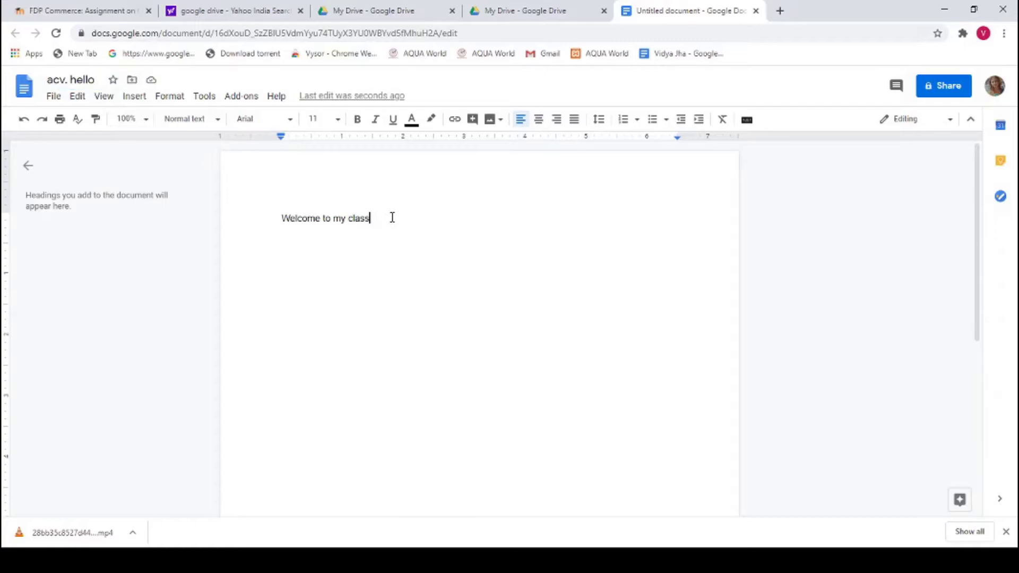
{"action": "type", "text": ". "}
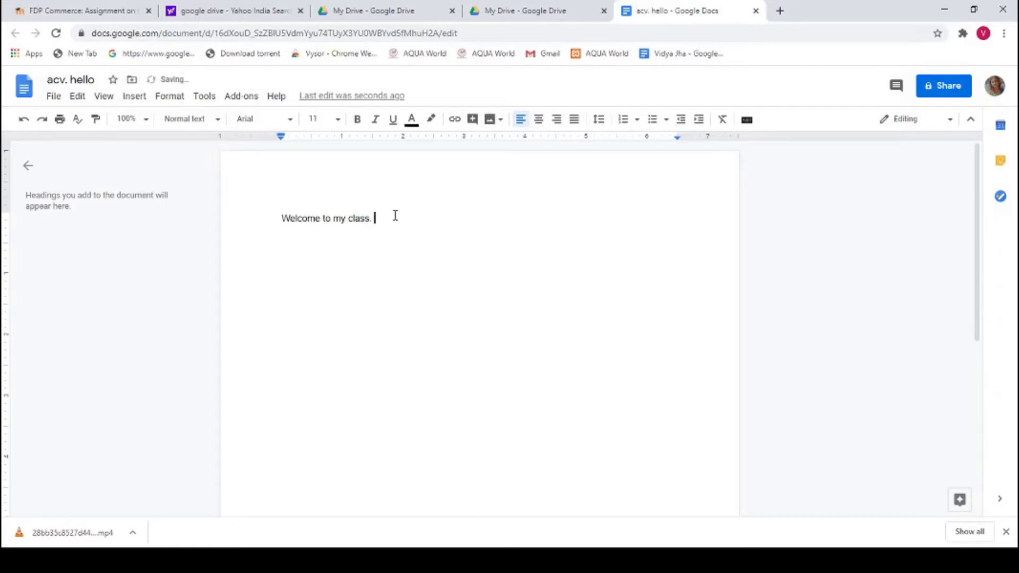
{"action": "type", "text": "hi"}
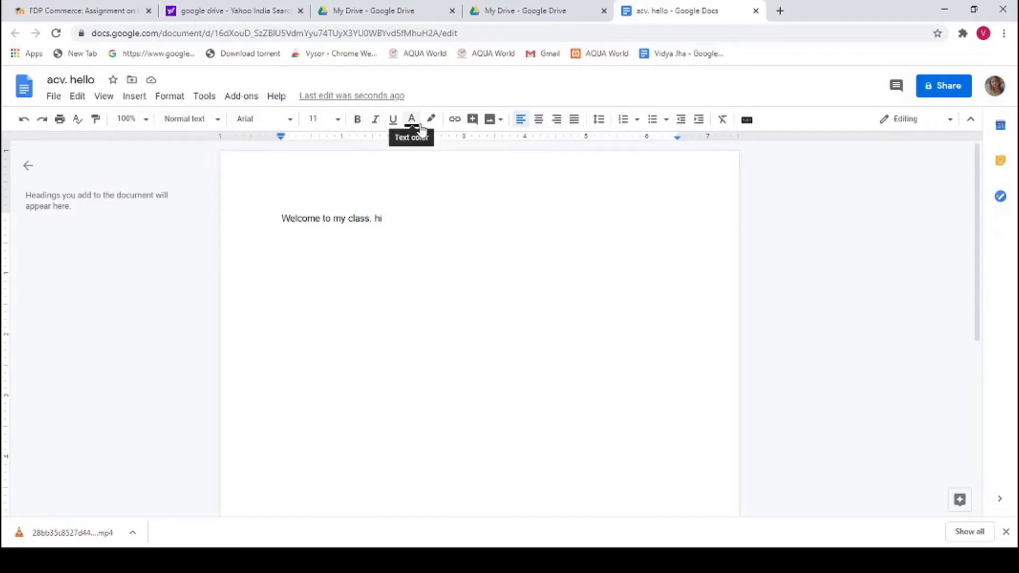
{"action": "left_click", "coordinate": [492, 127]}
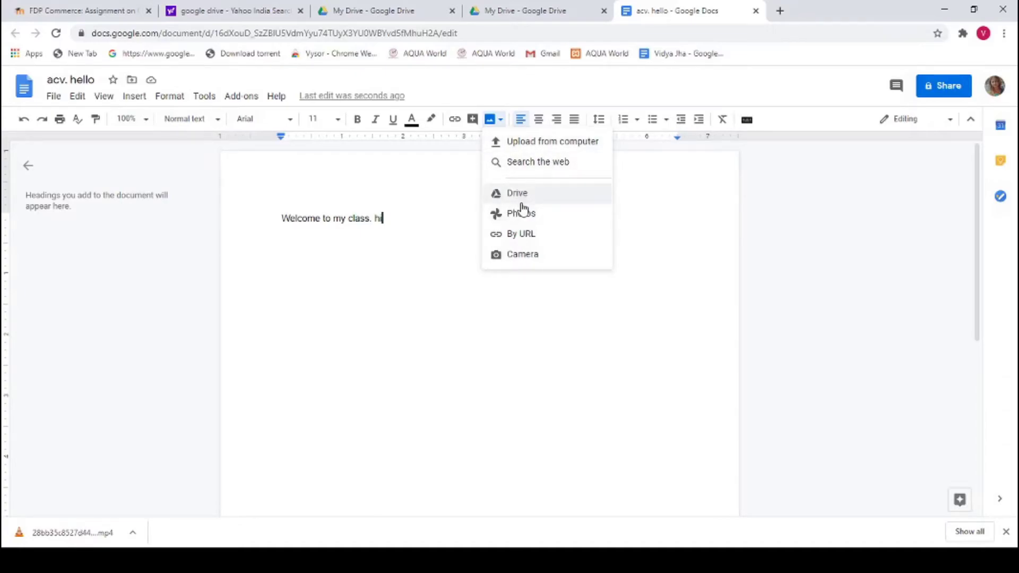
{"action": "left_click", "coordinate": [457, 166]}
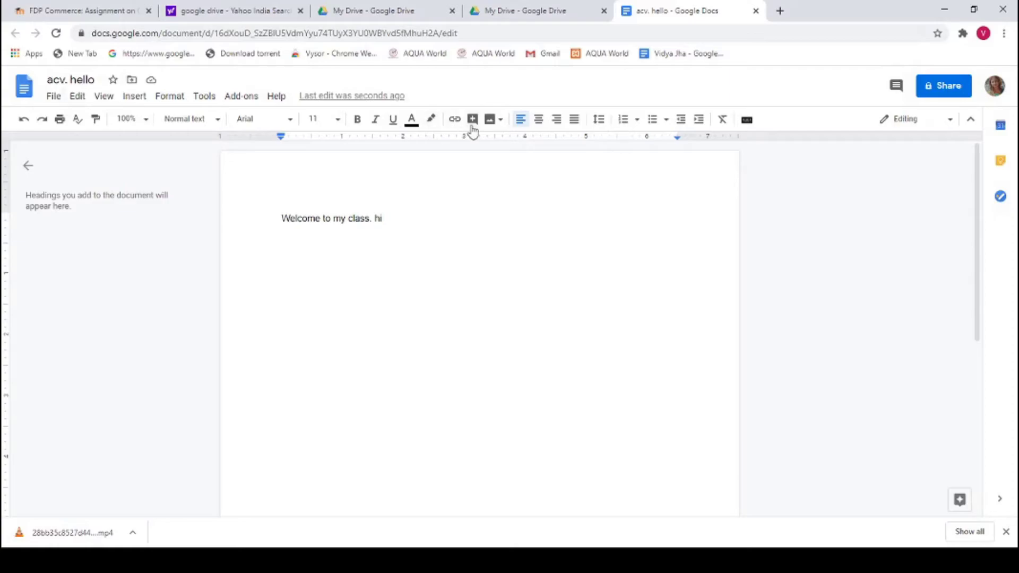
{"action": "left_click", "coordinate": [455, 121]}
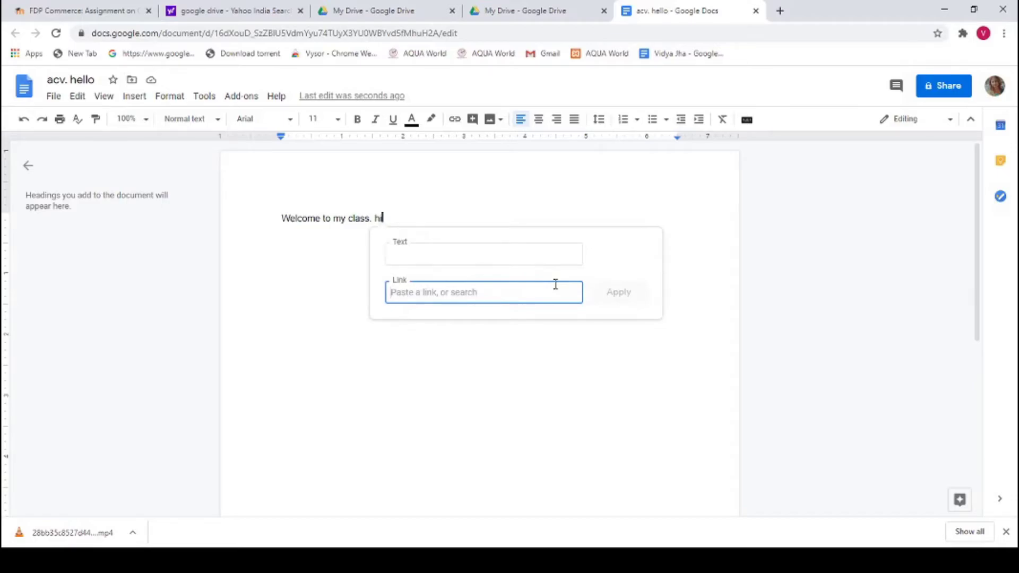
{"action": "left_click", "coordinate": [272, 272]}
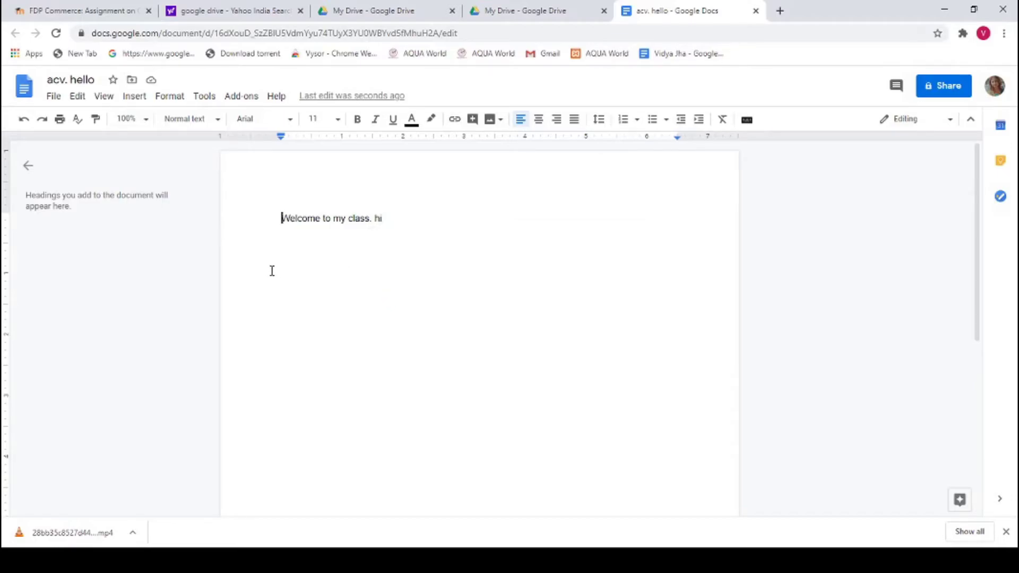
{"action": "left_click", "coordinate": [54, 99]}
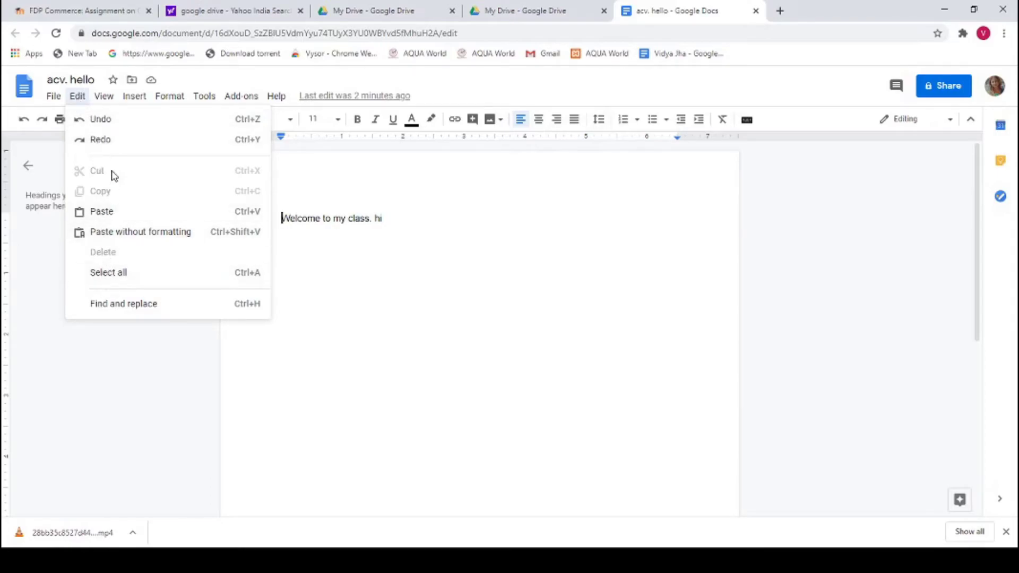
Check the View and Tools menus, then open the G Suite Marketplace from Add-ons
{"action": "left_click", "coordinate": [104, 96]}
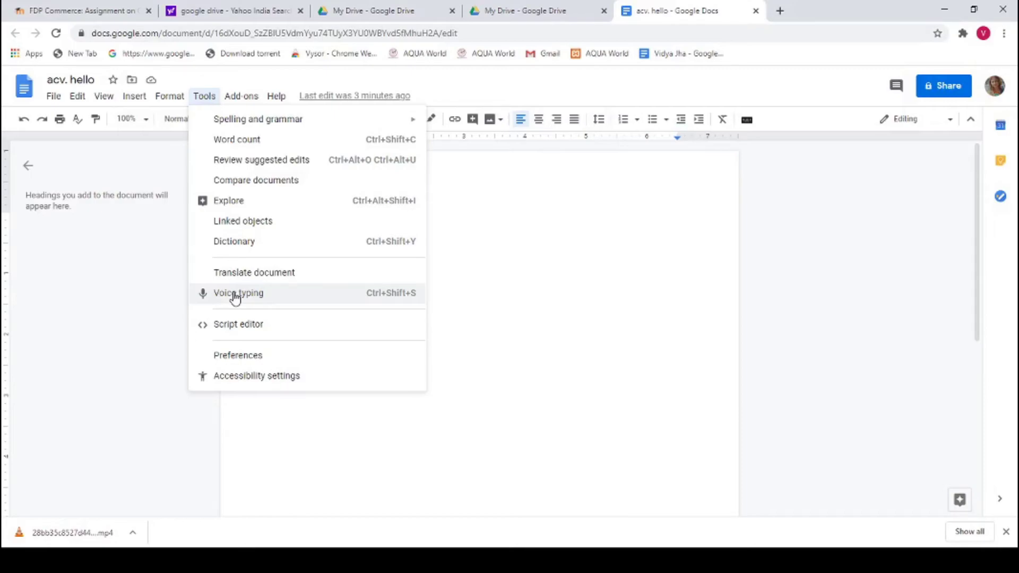
{"action": "left_click", "coordinate": [239, 97]}
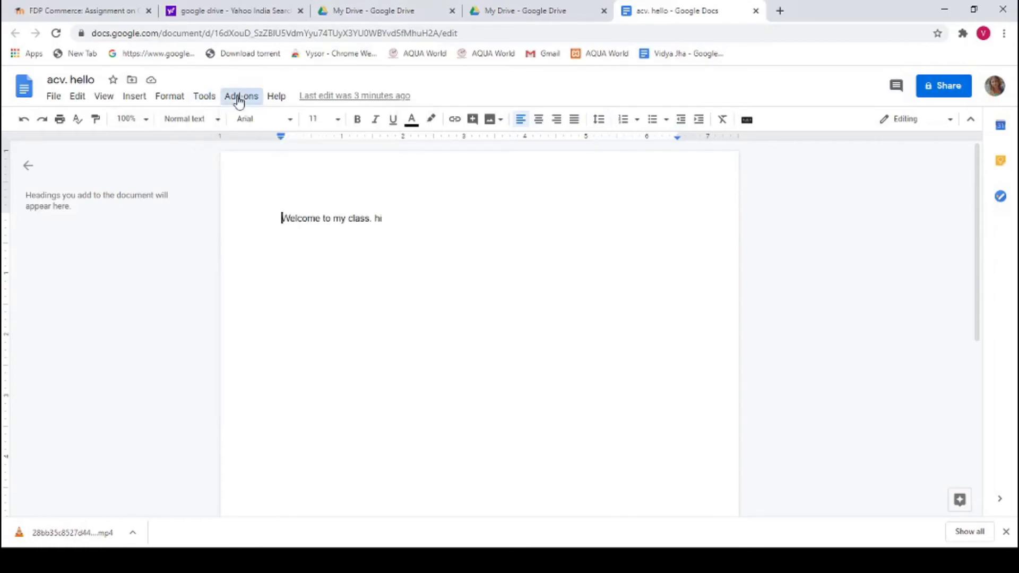
{"action": "left_click", "coordinate": [238, 100]}
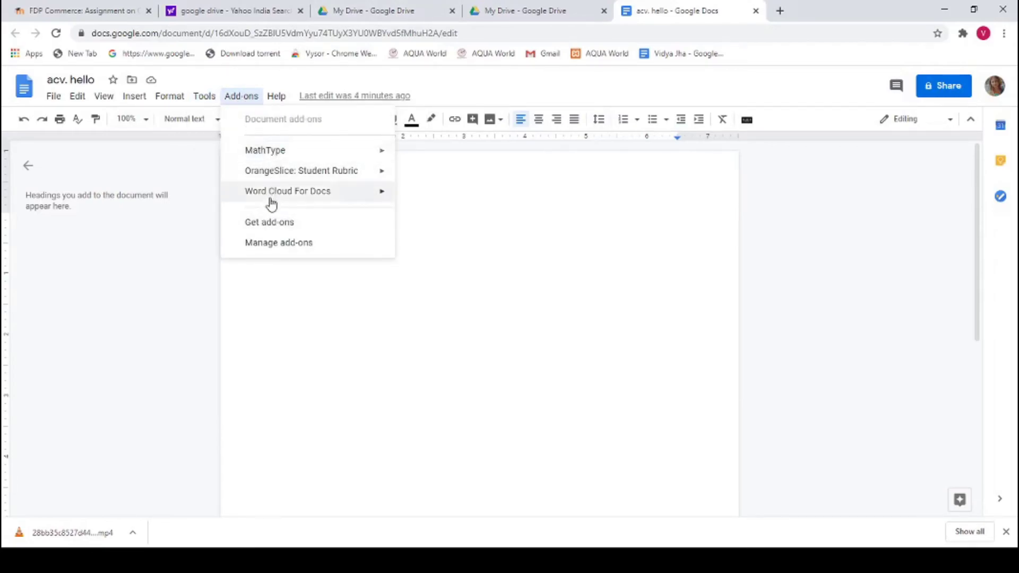
{"action": "mouse_move", "coordinate": [287, 191]}
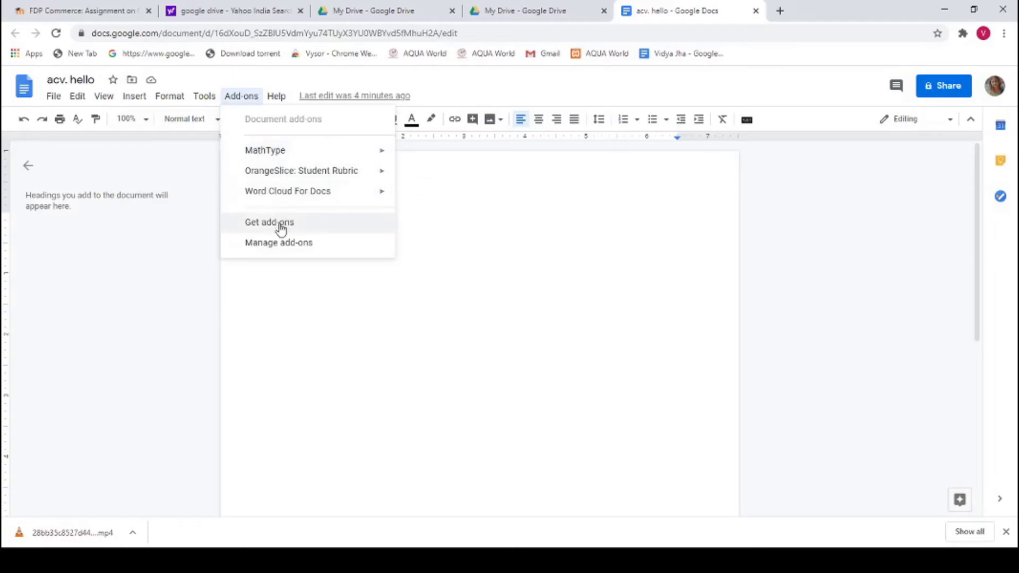
{"action": "left_click", "coordinate": [280, 229]}
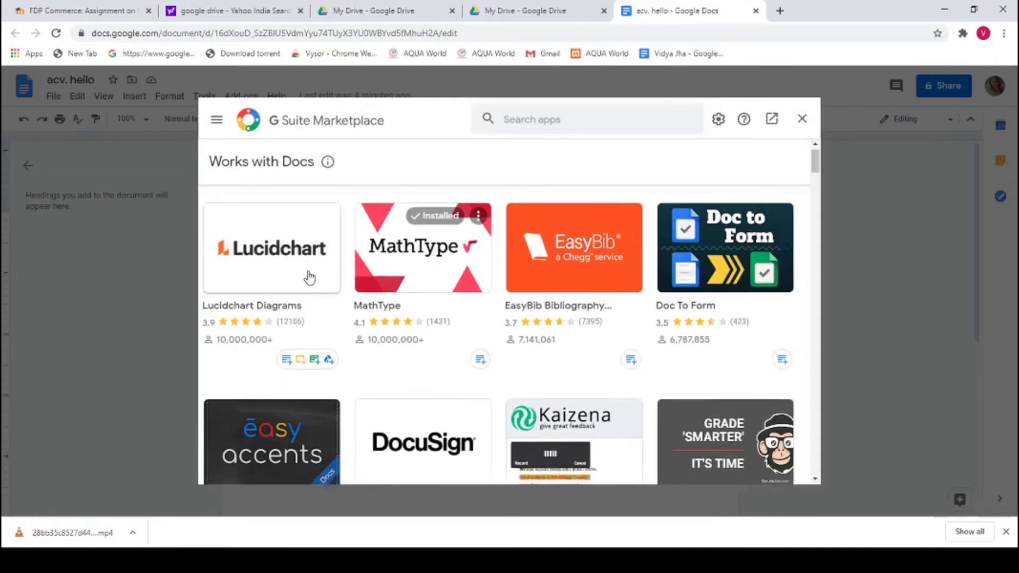
{"action": "scroll", "coordinate": [309, 278], "scroll_direction": "down", "scroll_amount": 3}
{"action": "scroll", "coordinate": [313, 287], "scroll_direction": "up", "scroll_amount": 2}
{"action": "scroll", "coordinate": [314, 296], "scroll_direction": "up", "scroll_amount": 2}
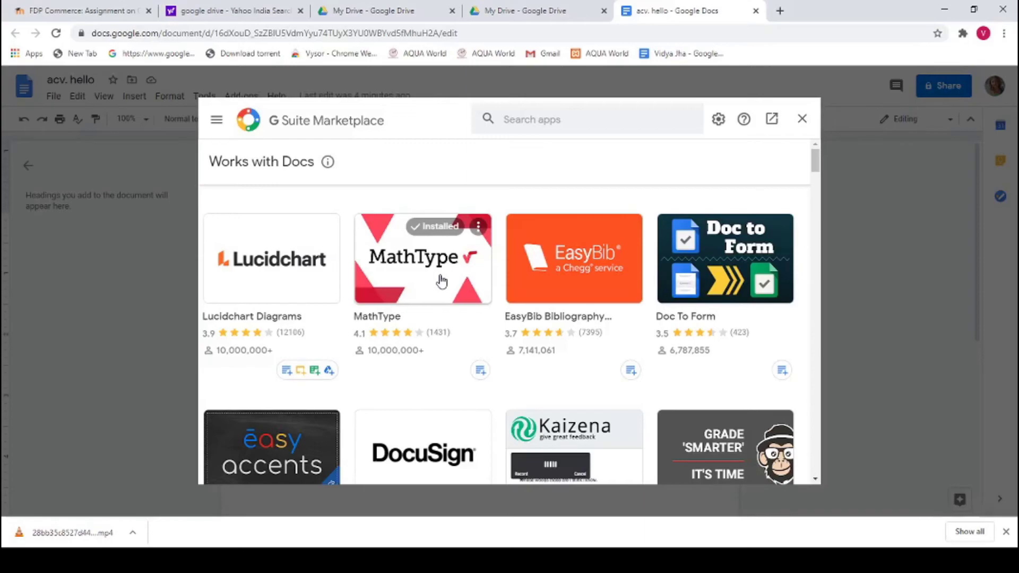
{"action": "scroll", "coordinate": [442, 280], "scroll_direction": "down", "scroll_amount": 3}
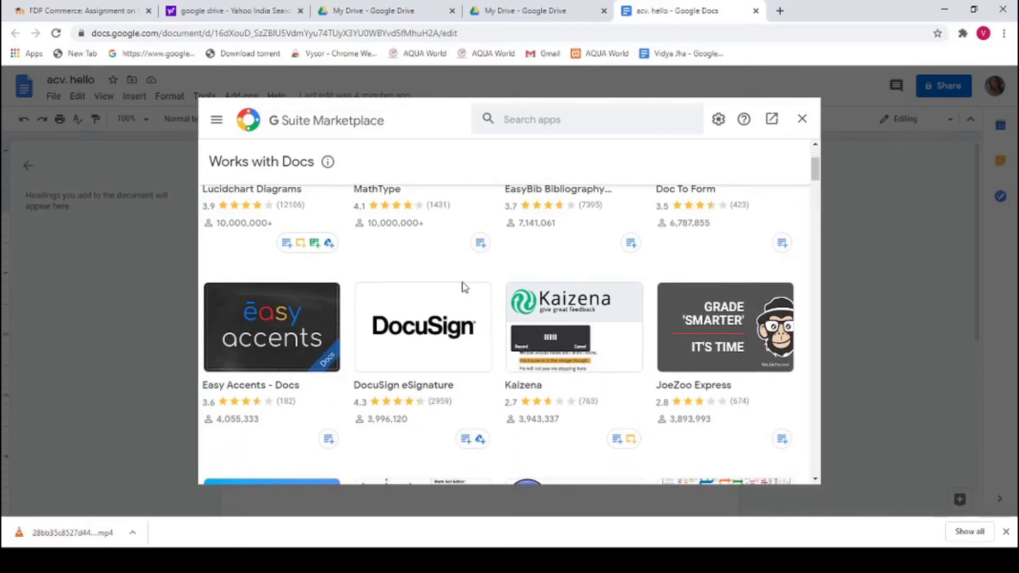
{"action": "scroll", "coordinate": [462, 287], "scroll_direction": "down", "scroll_amount": 4}
{"action": "scroll", "coordinate": [463, 289], "scroll_direction": "down", "scroll_amount": 1}
{"action": "scroll", "coordinate": [602, 297], "scroll_direction": "down", "scroll_amount": 4}
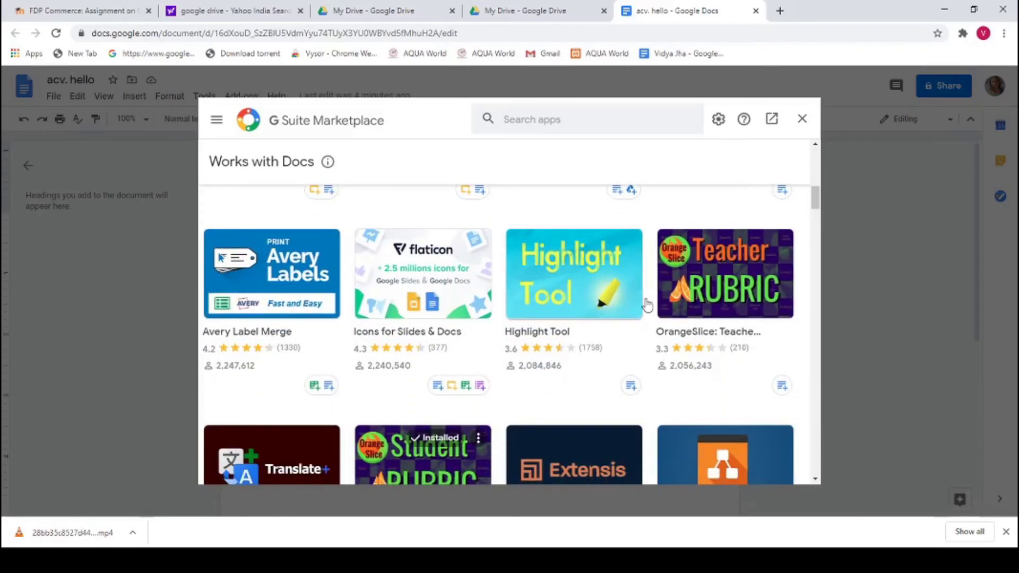
{"action": "scroll", "coordinate": [726, 307], "scroll_direction": "down", "scroll_amount": 3}
{"action": "scroll", "coordinate": [726, 307], "scroll_direction": "down", "scroll_amount": 4}
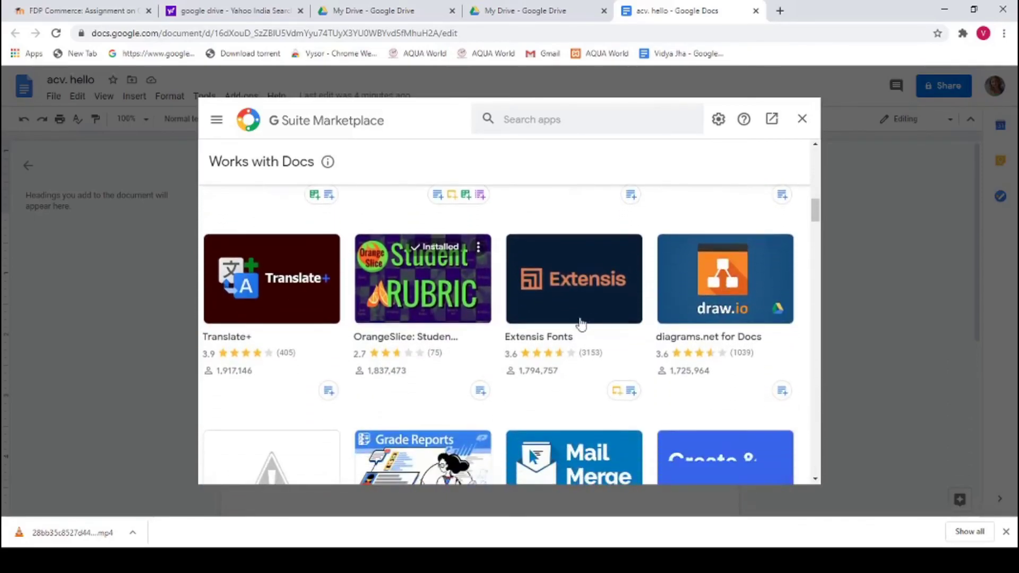
{"action": "scroll", "coordinate": [475, 315], "scroll_direction": "down", "scroll_amount": 3}
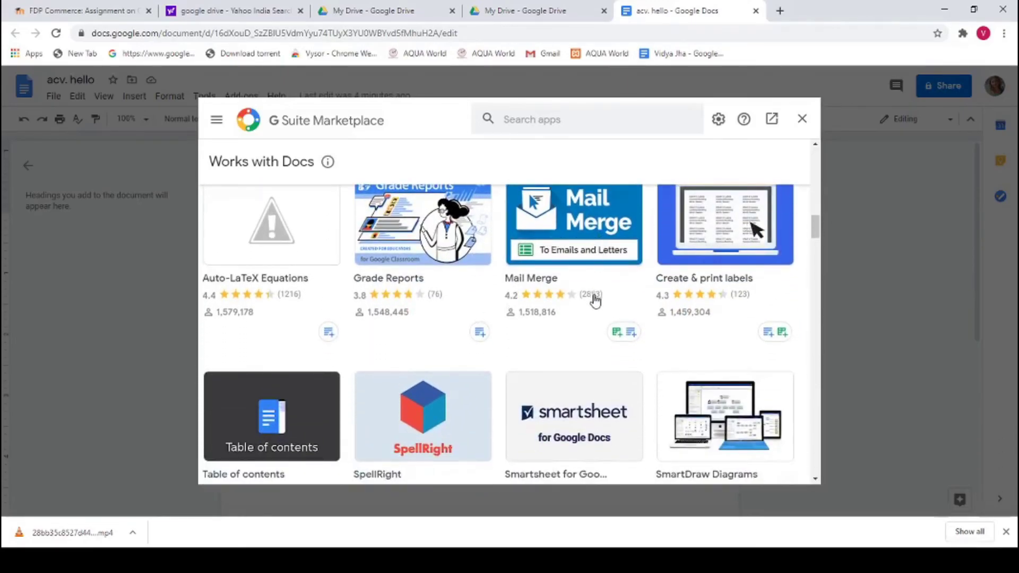
{"action": "scroll", "coordinate": [593, 301], "scroll_direction": "down", "scroll_amount": 2}
{"action": "scroll", "coordinate": [517, 282], "scroll_direction": "up", "scroll_amount": 4}
{"action": "scroll", "coordinate": [496, 266], "scroll_direction": "up", "scroll_amount": 3}
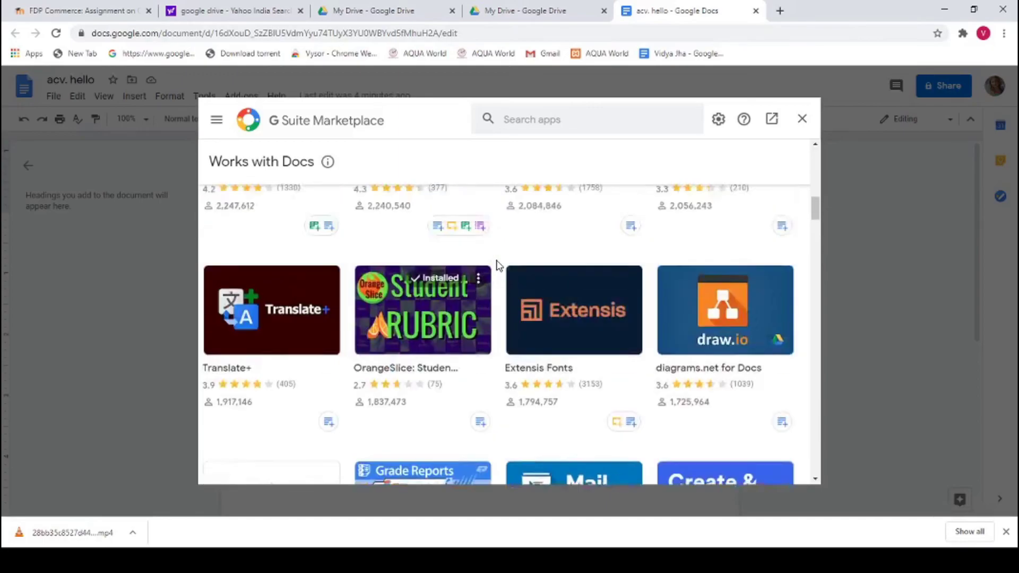
{"action": "scroll", "coordinate": [495, 262], "scroll_direction": "up", "scroll_amount": 3}
{"action": "scroll", "coordinate": [494, 261], "scroll_direction": "up", "scroll_amount": 2}
{"action": "scroll", "coordinate": [494, 261], "scroll_direction": "up", "scroll_amount": 3}
{"action": "scroll", "coordinate": [494, 260], "scroll_direction": "up", "scroll_amount": 1}
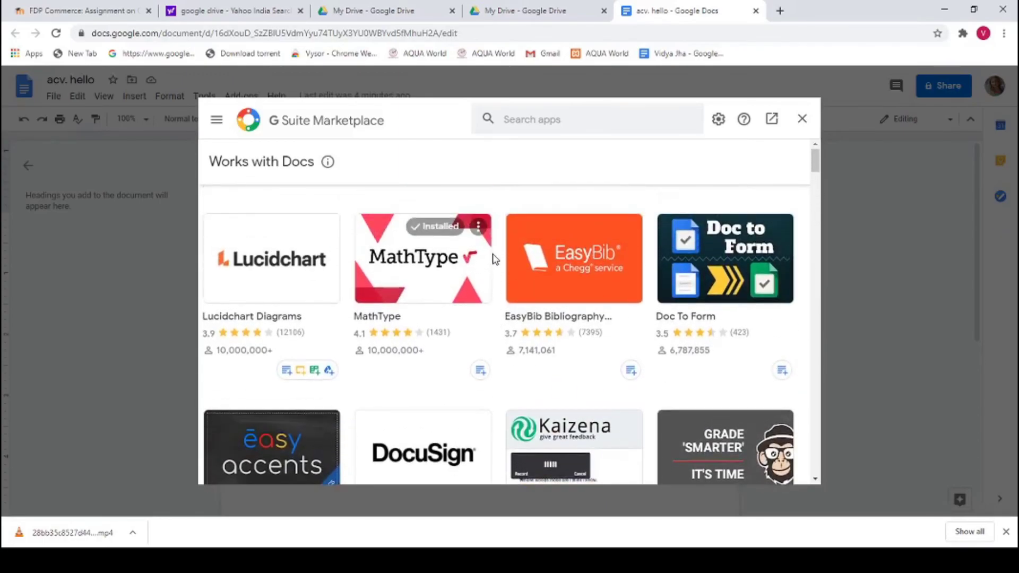
{"action": "left_click", "coordinate": [800, 121]}
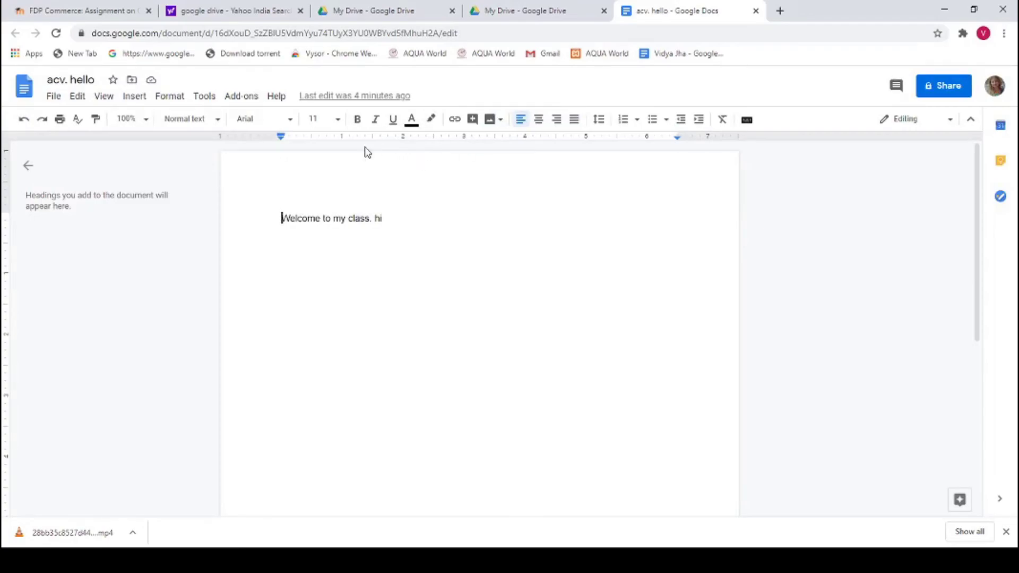
{"action": "left_click", "coordinate": [53, 97]}
{"action": "scroll", "coordinate": [80, 127], "scroll_direction": "up", "scroll_amount": 1}
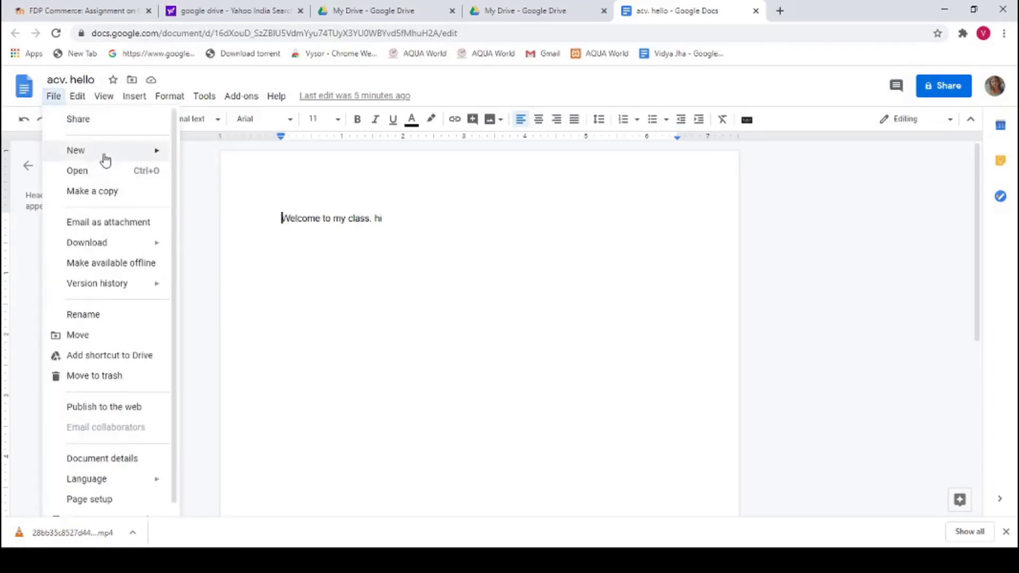
Copy the restricted sharing link for 'acv. hello' from File > Share
{"action": "left_click", "coordinate": [79, 119]}
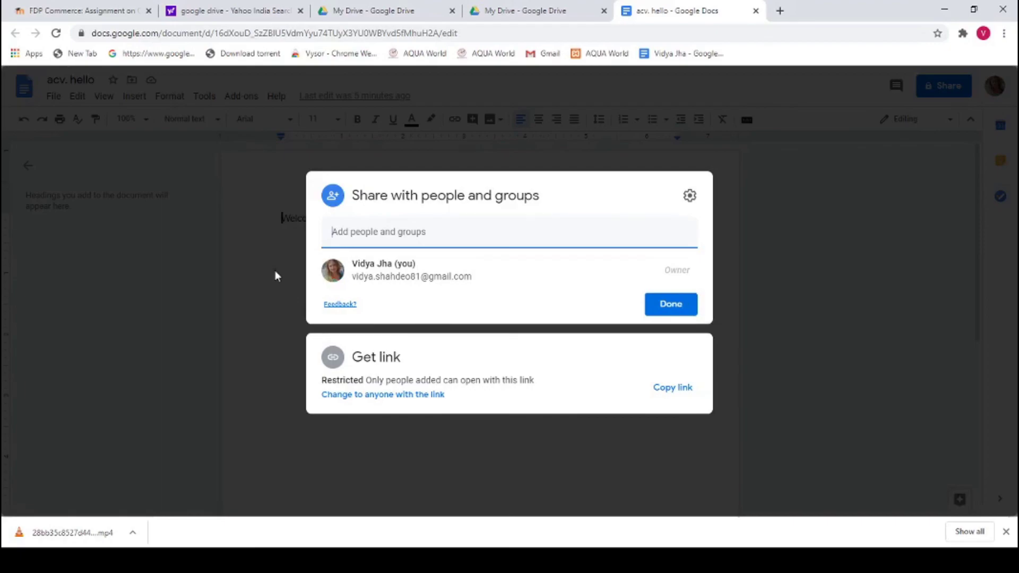
{"action": "left_click", "coordinate": [673, 388]}
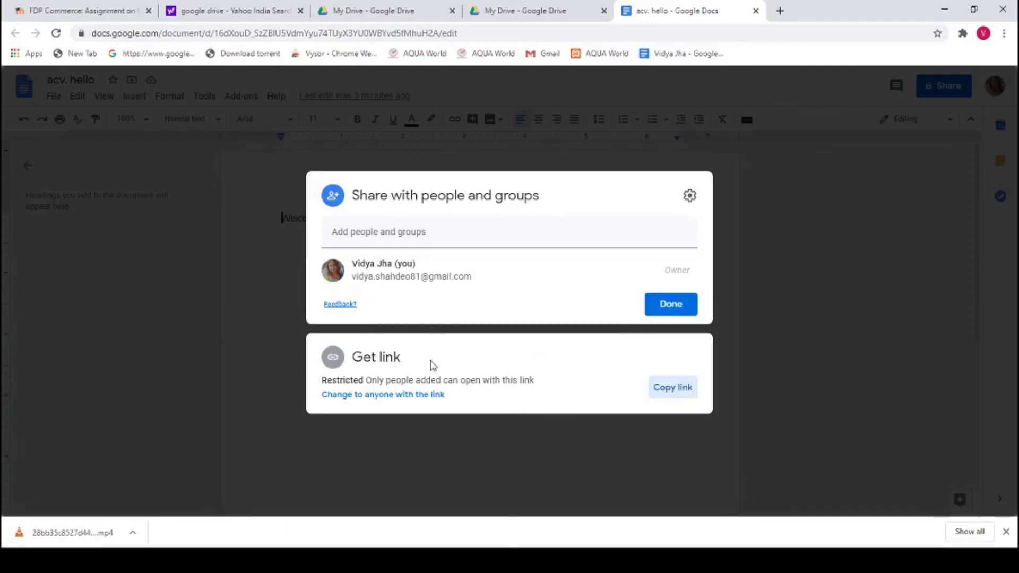
Close the share dialog and paste the link two lines below 'Welcome to my class. Hi'
{"action": "left_click", "coordinate": [728, 259]}
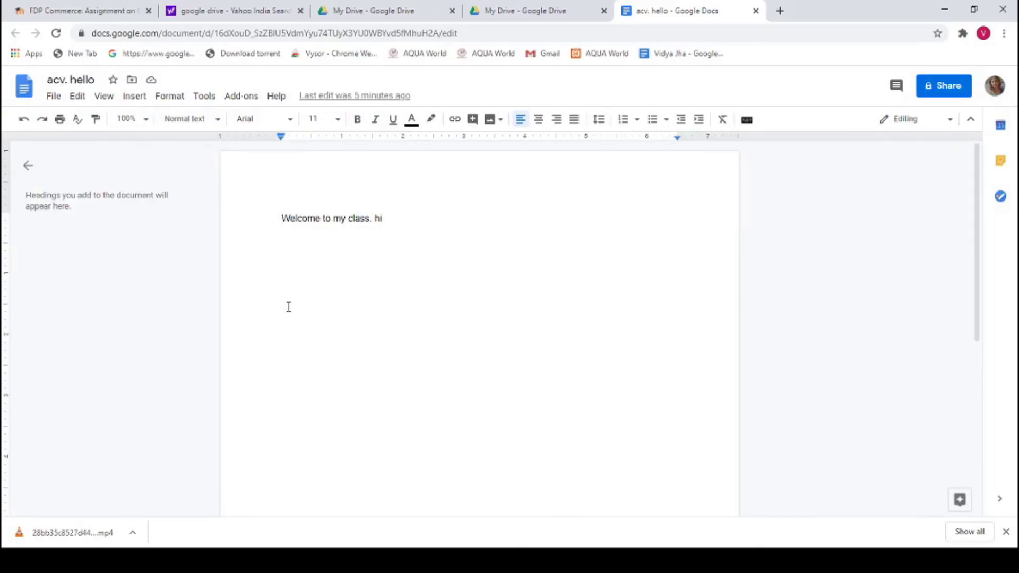
{"action": "key", "text": "Return"}
{"action": "key", "text": "Return"}
{"action": "key", "text": "Return"}
{"action": "key", "text": "ctrl+v"}
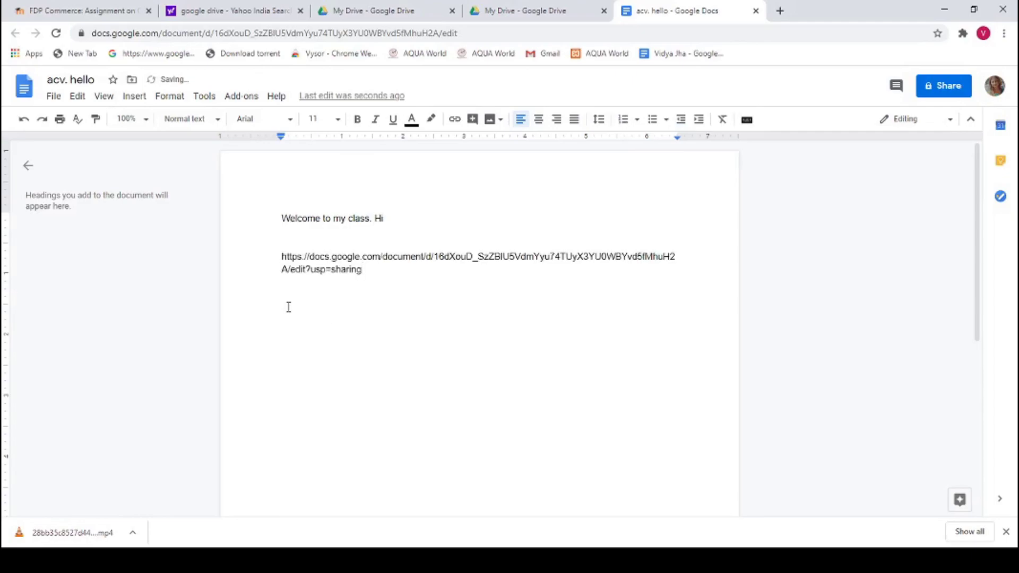